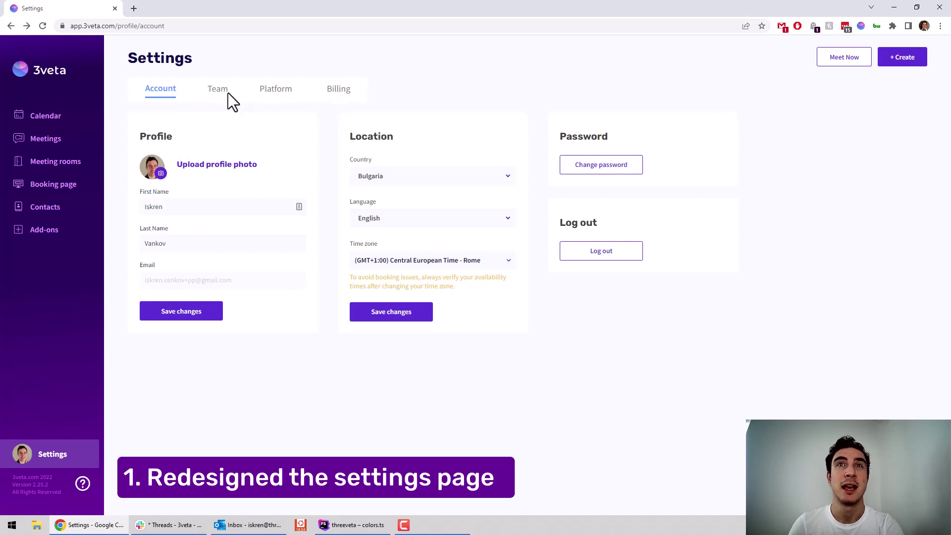
In platform settings, extend the platform name to the owner's full name, save, and confirm the subdomain change
left_click(279, 97)
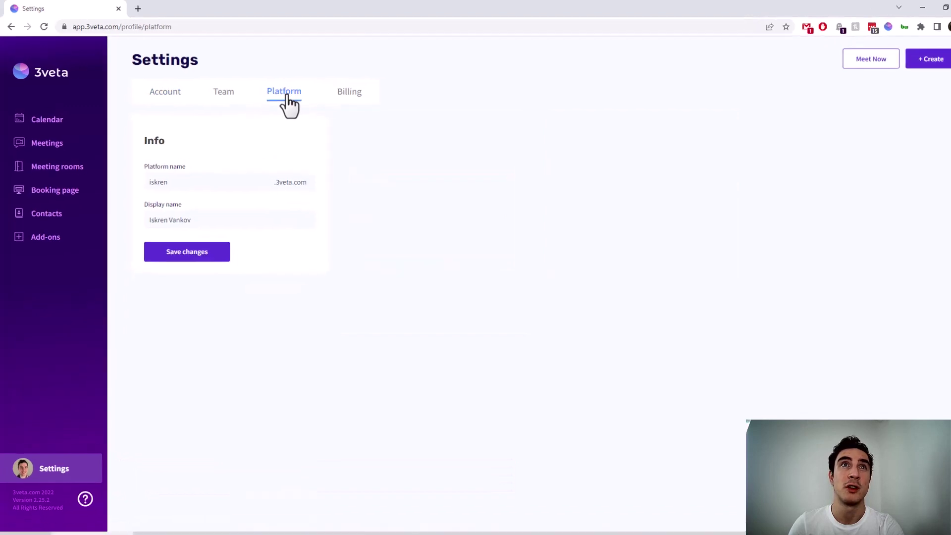
left_click_drag(276, 250, 142, 253)
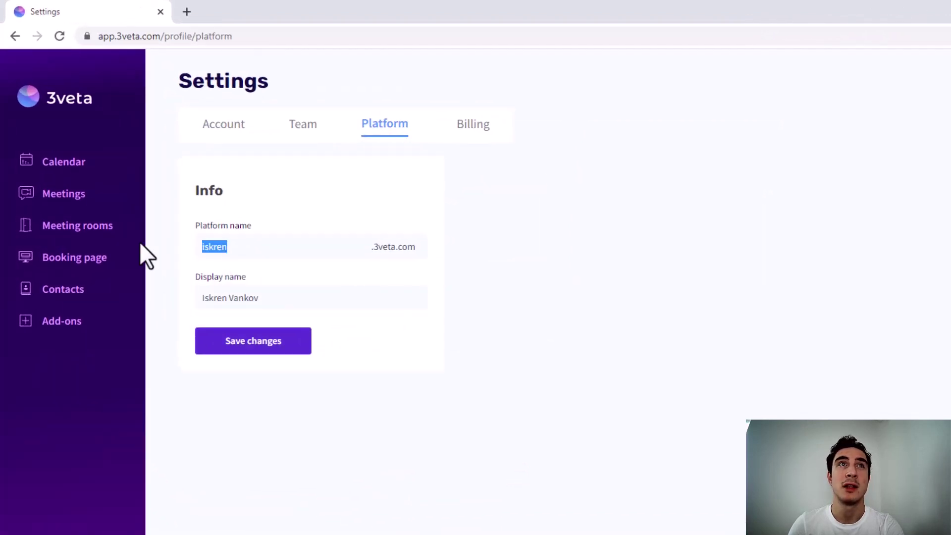
left_click(275, 249)
left_click_drag(304, 250, 251, 257)
left_click(253, 257)
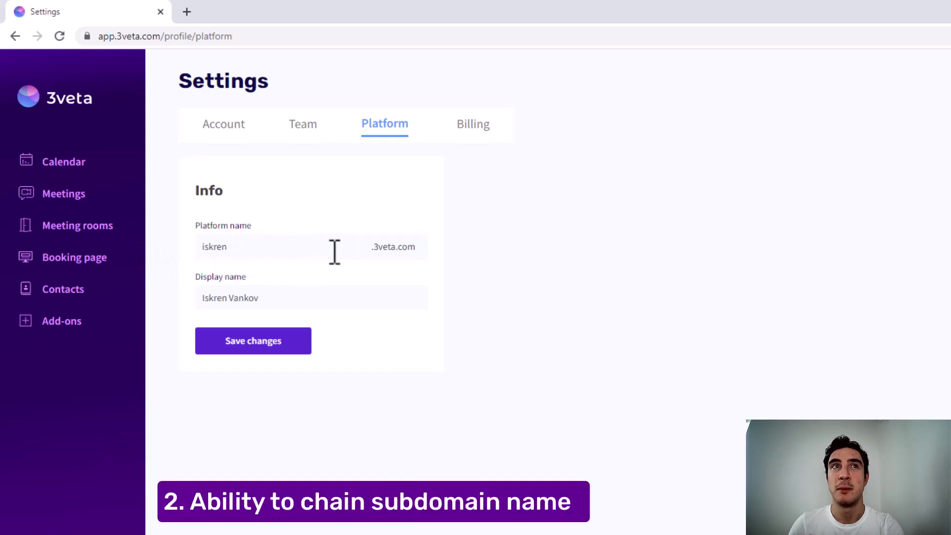
left_click_drag(333, 251, 119, 252)
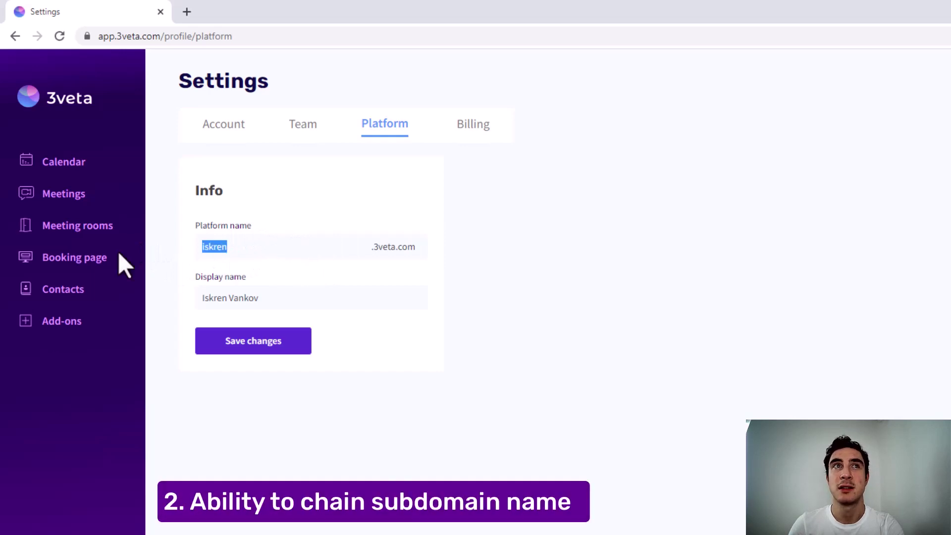
left_click(299, 253)
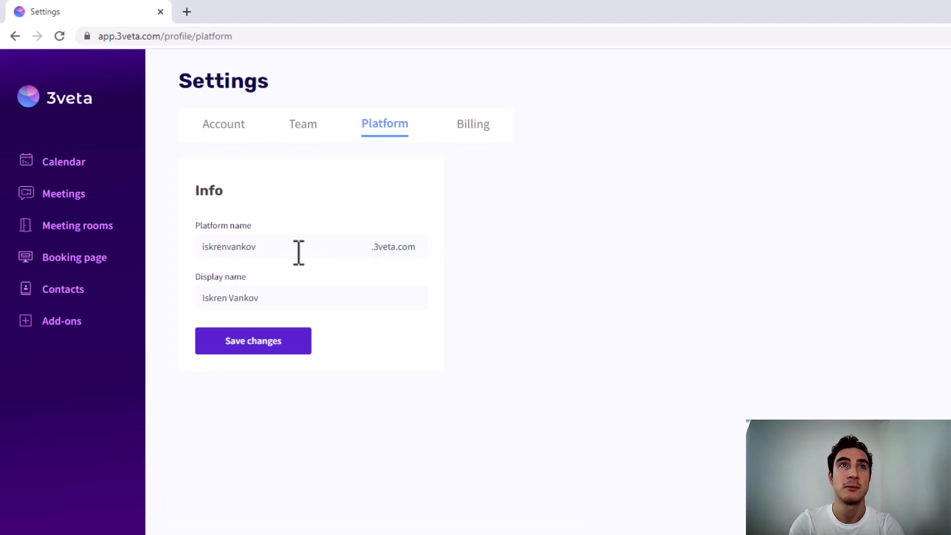
left_click(267, 344)
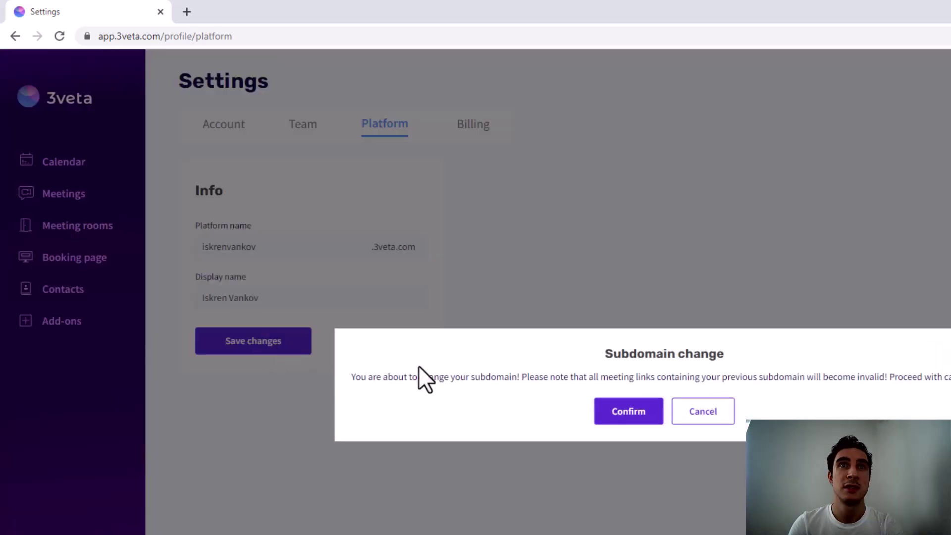
left_click(625, 411)
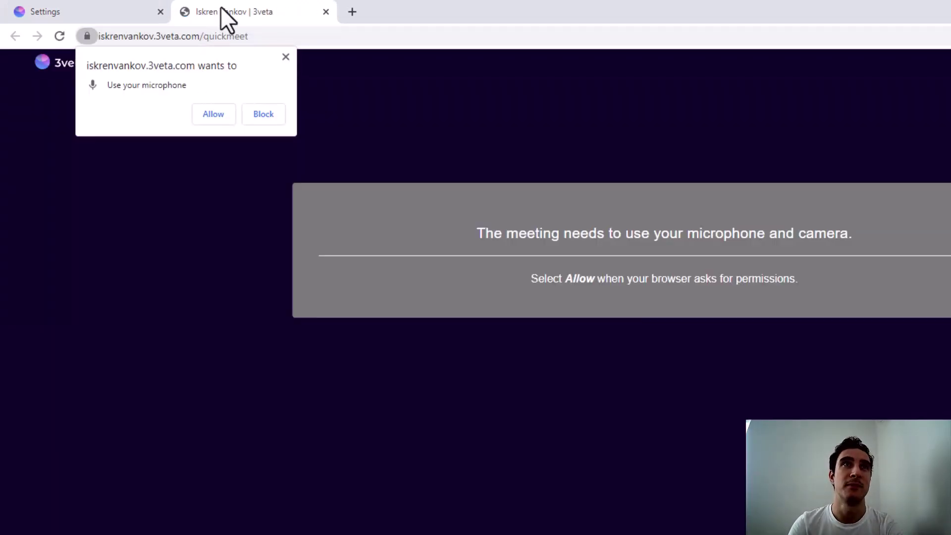
Close the quickmeet tab, revert the platform name to the owner's first name, save, and confirm
middle_click(221, 7)
left_click(279, 247)
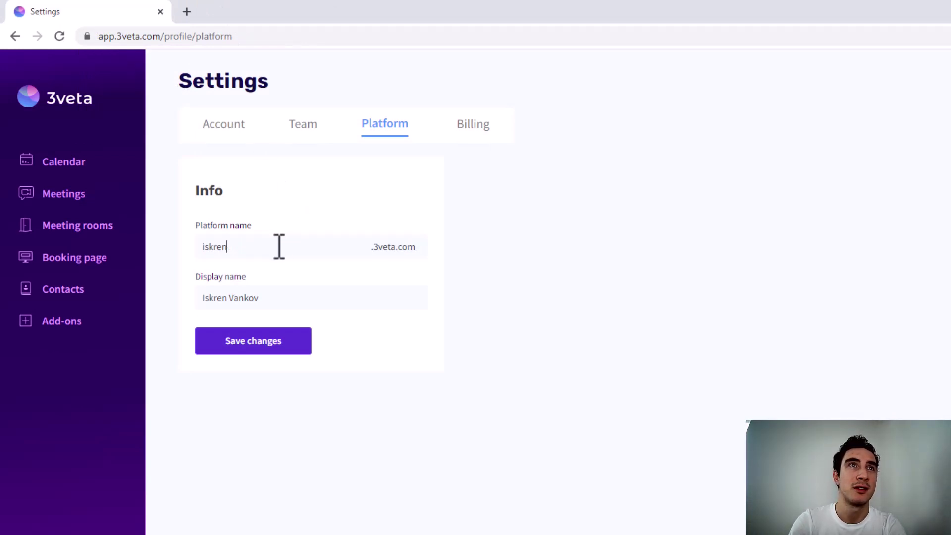
left_click(275, 341)
left_click(632, 413)
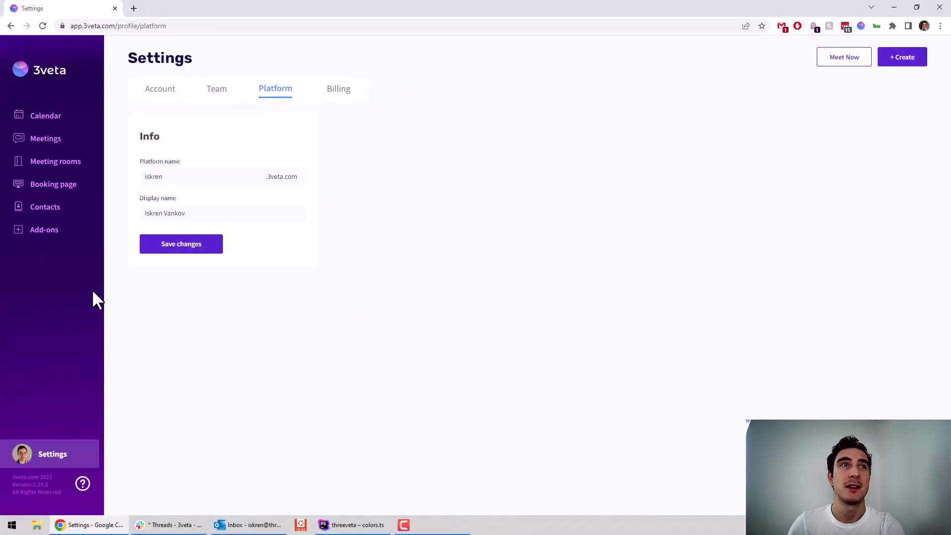
Open the Zapier card's details from the Add-ons page
left_click(66, 248)
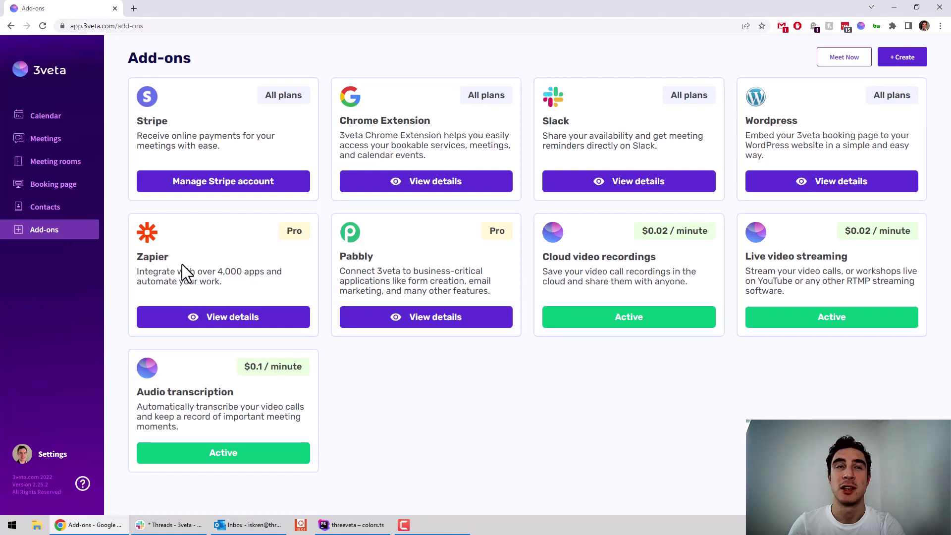
left_click(222, 325)
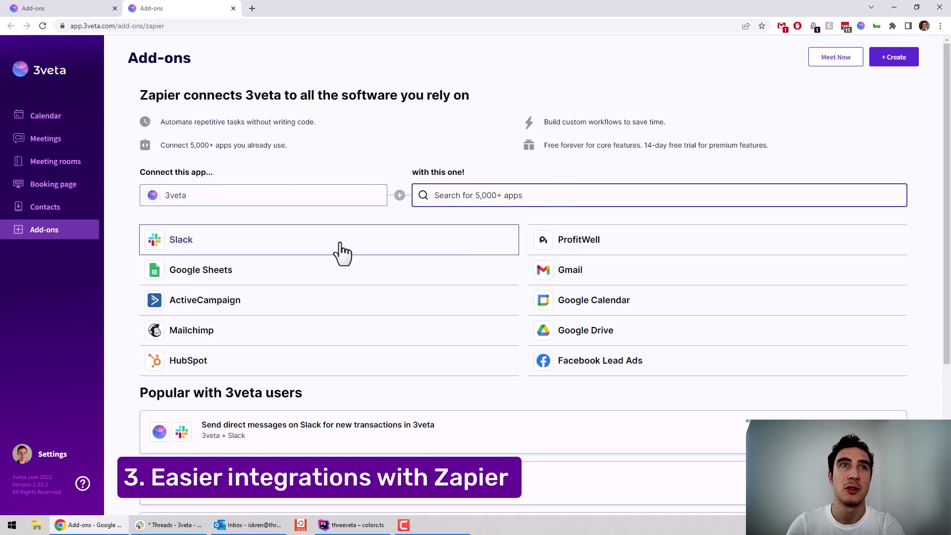
Pair 3veta with HubSpot on the Zapier page to see the HubSpot contact templates
left_click(188, 366)
scroll(347, 366, "down", 1)
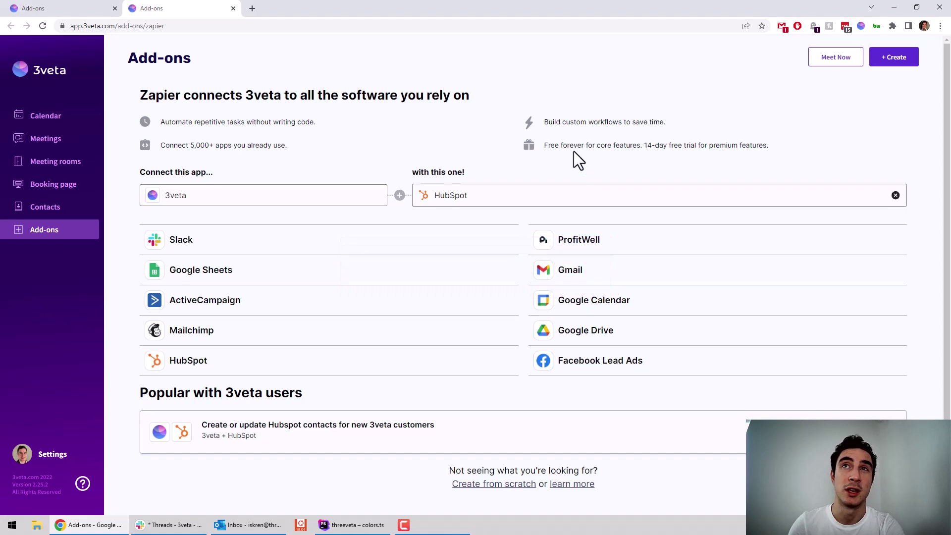
Start scheduling a new meeting with external link location zoom.us/123132
left_click(895, 59)
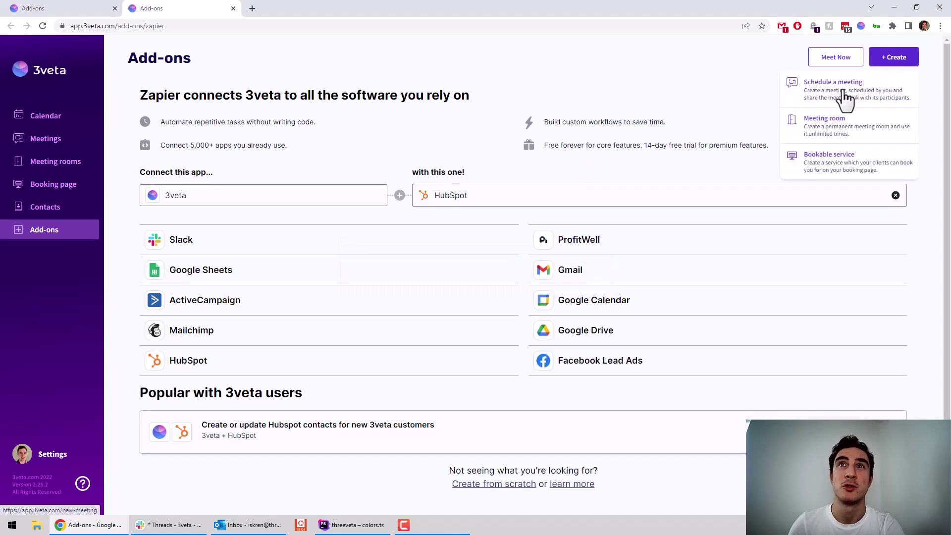
left_click(848, 92)
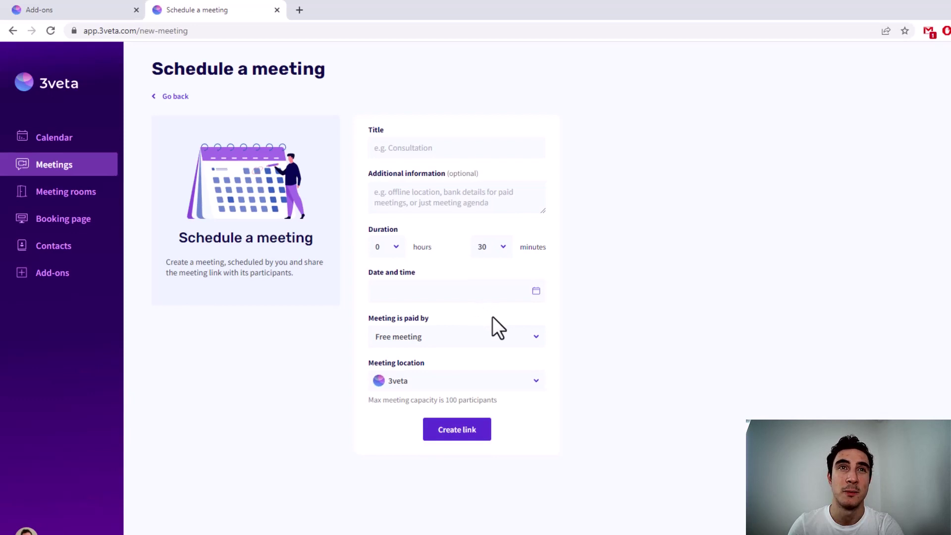
left_click(496, 380)
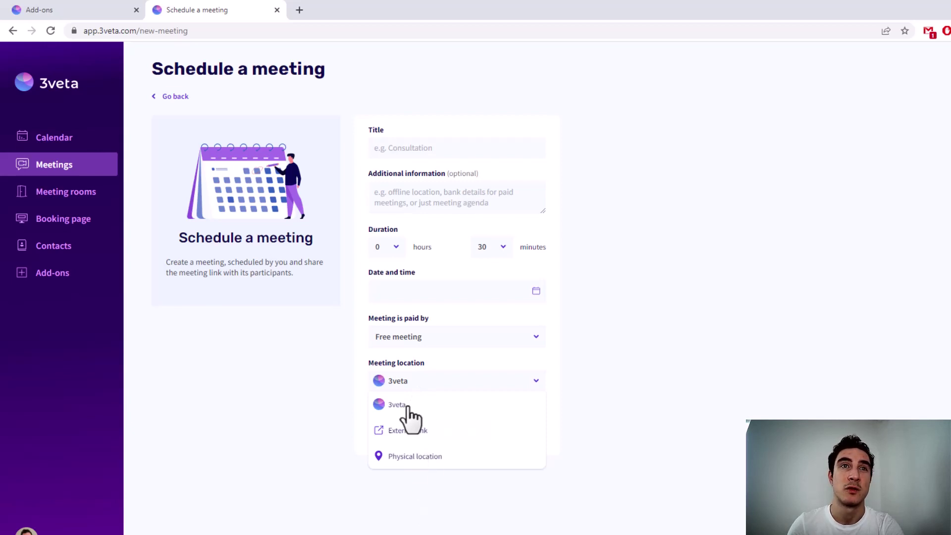
left_click(417, 435)
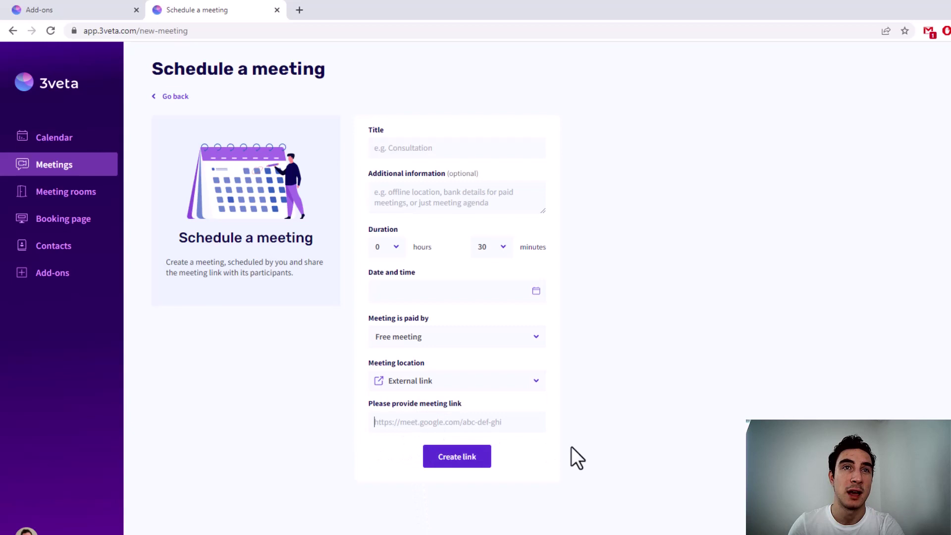
type("zoom.us/")
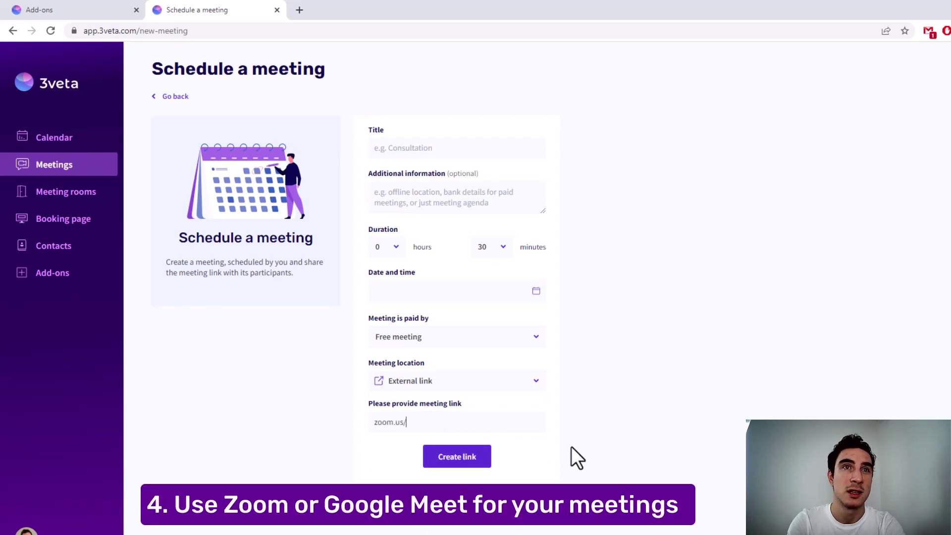
type("123132")
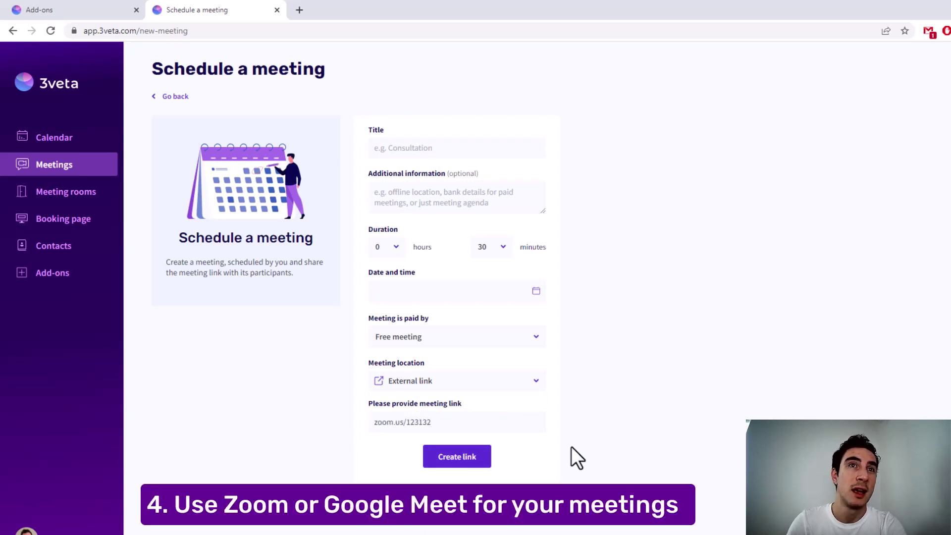
Switch the meeting location to Physical location and clear the leftover link from the address
left_click(505, 385)
left_click(398, 405)
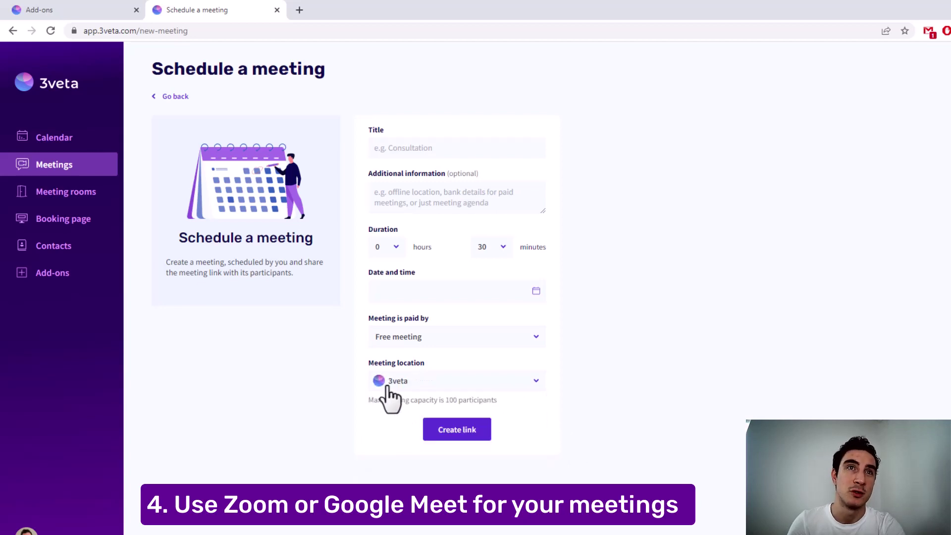
left_click(410, 388)
left_click(414, 457)
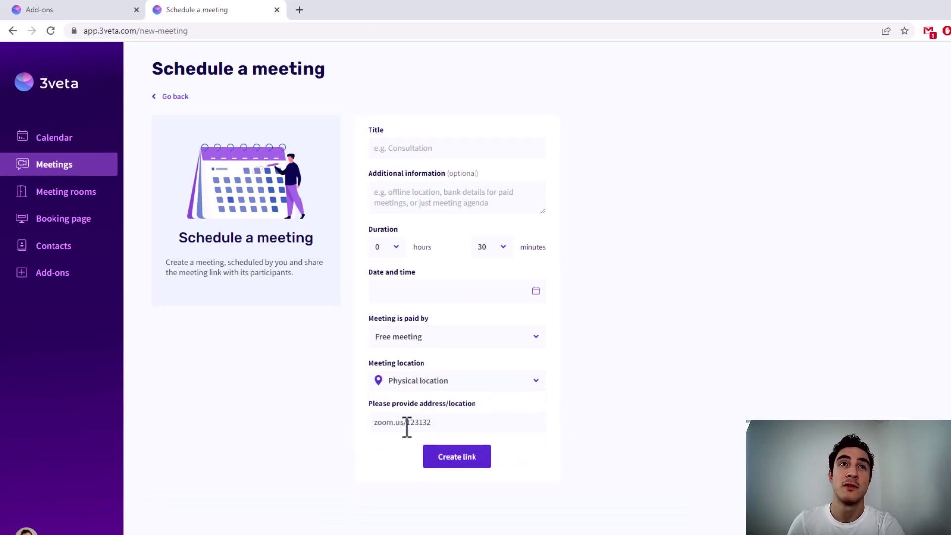
triple_click(466, 423)
key("BackSpace")
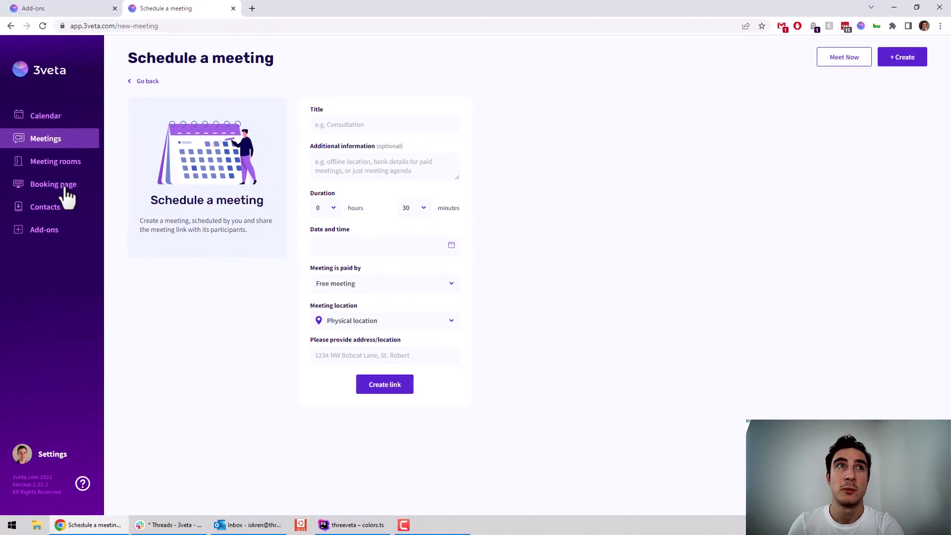
Add a new draft service, Service 9, on the Booking page
left_click(66, 188)
scroll(278, 124, "down", 1)
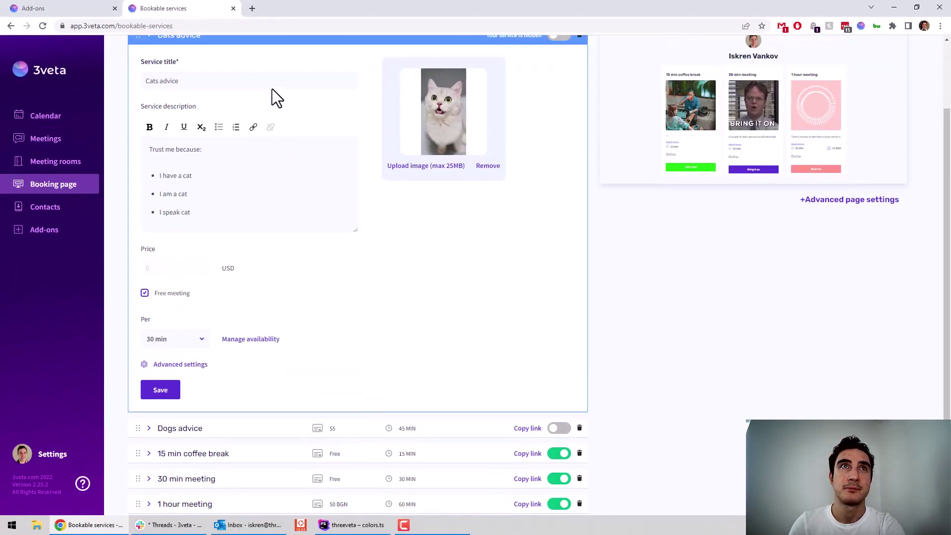
scroll(270, 114, "up", 2)
left_click(248, 105)
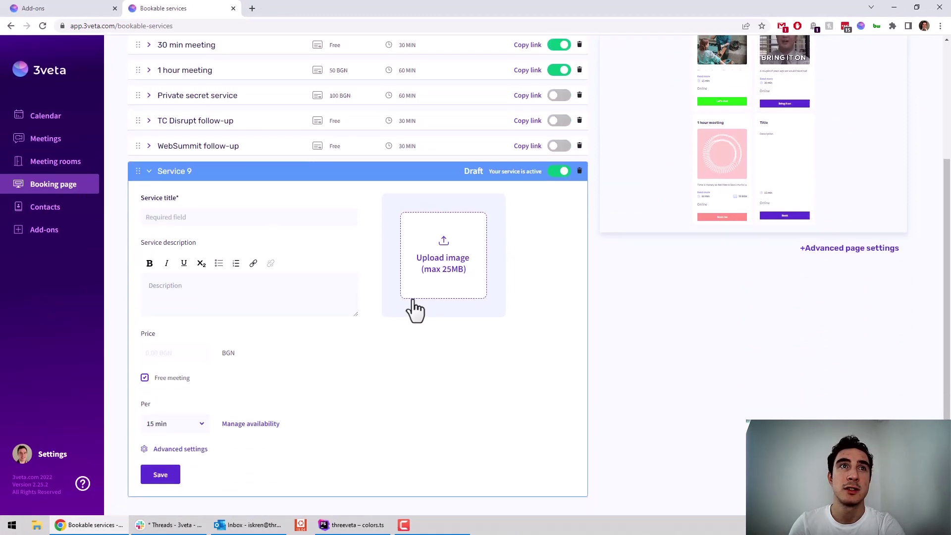
Expand Service 9's advanced settings and keep 3veta as its meeting location
left_click(182, 450)
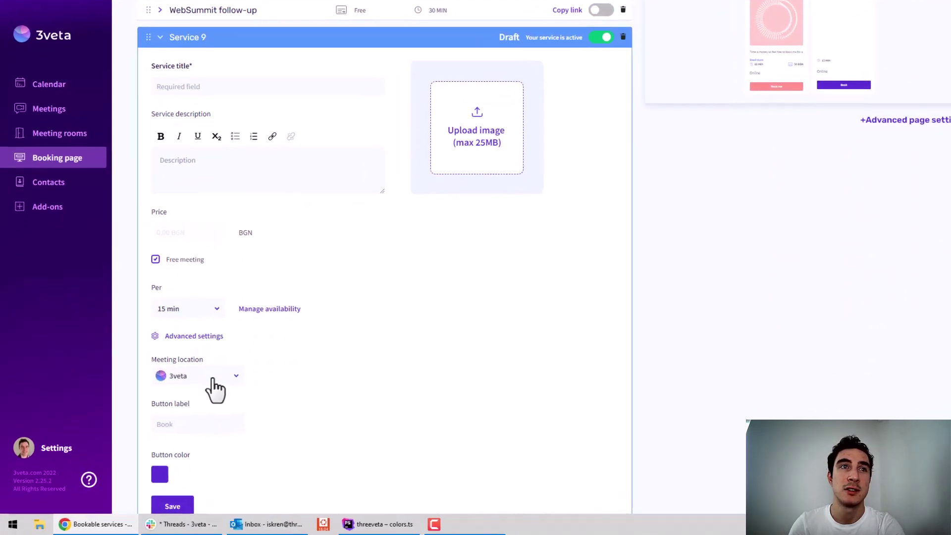
left_click(209, 376)
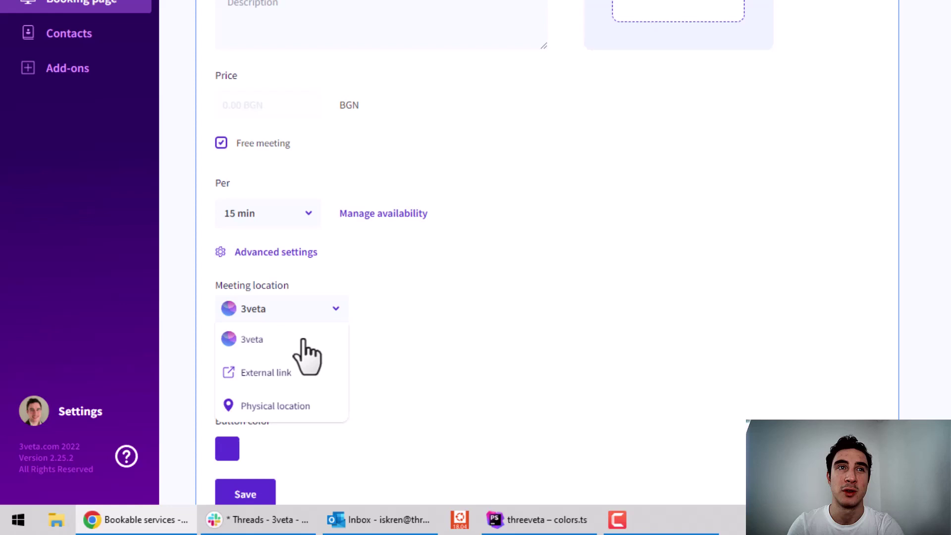
left_click(315, 316)
scroll(639, 283, "up", 3)
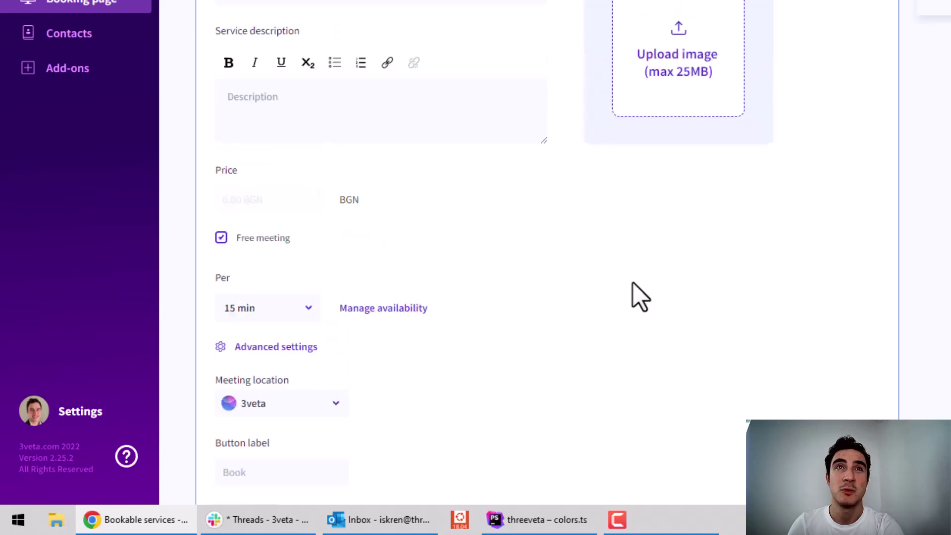